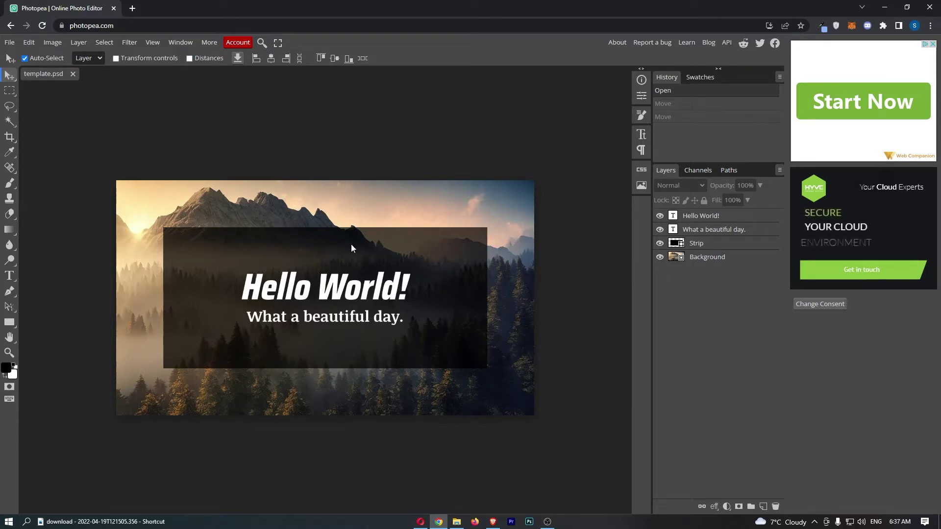
Step: Drag 'Hello World!' and 'What a beautiful day.' left of centre, spacing them further apart
mouse_move(328, 286)
left_mouse_down()
mouse_move(296, 317)
mouse_move(264, 315)
mouse_move(331, 291)
mouse_move(371, 292)
mouse_move(355, 287)
mouse_move(386, 291)
mouse_move(325, 289)
left_mouse_up()
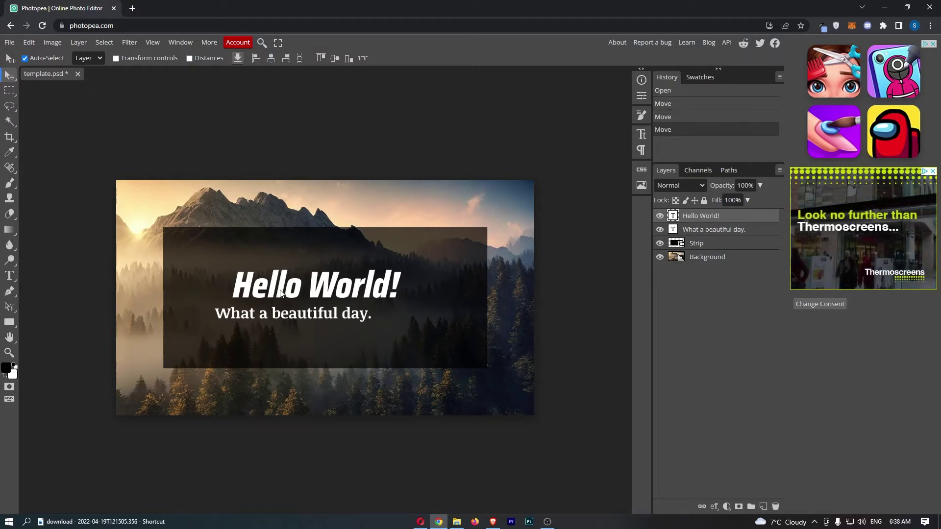
left_click_drag(279, 293, 290, 292)
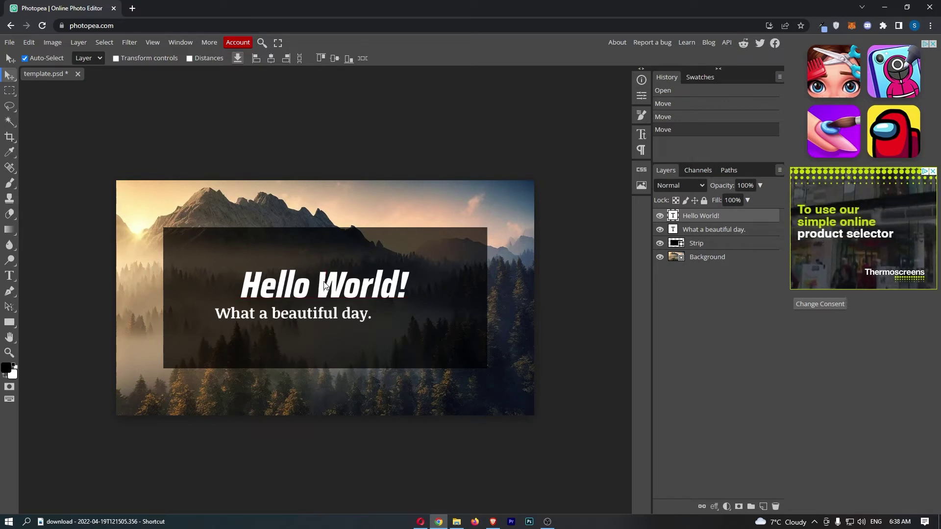
left_click_drag(322, 317, 355, 316)
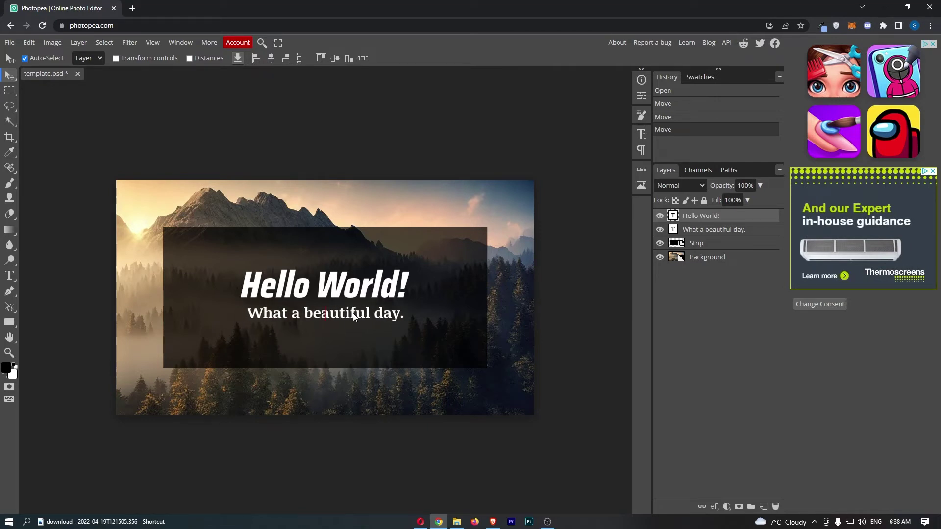
left_click_drag(355, 317, 309, 275)
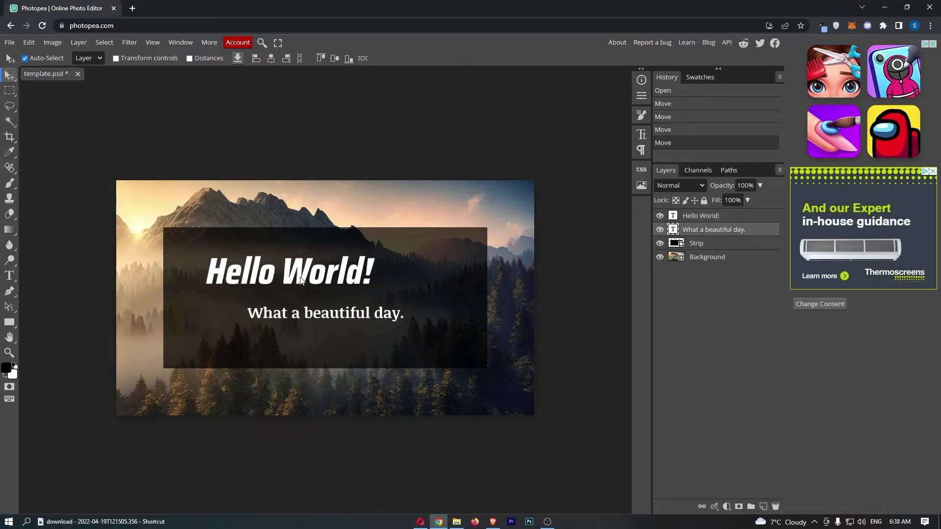
left_click_drag(320, 317, 285, 320)
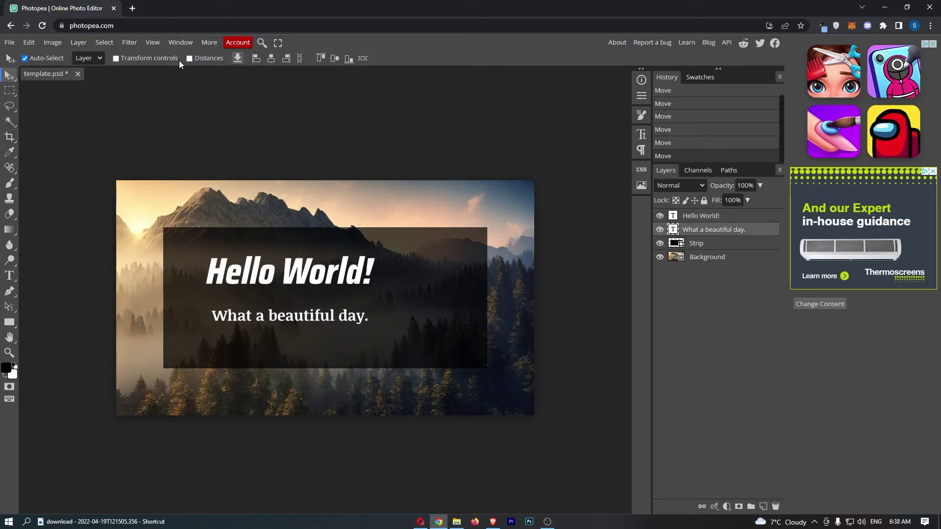
Step: Add guides at 50% horizontal and 50% vertical, with units set to Percent
left_click(152, 43)
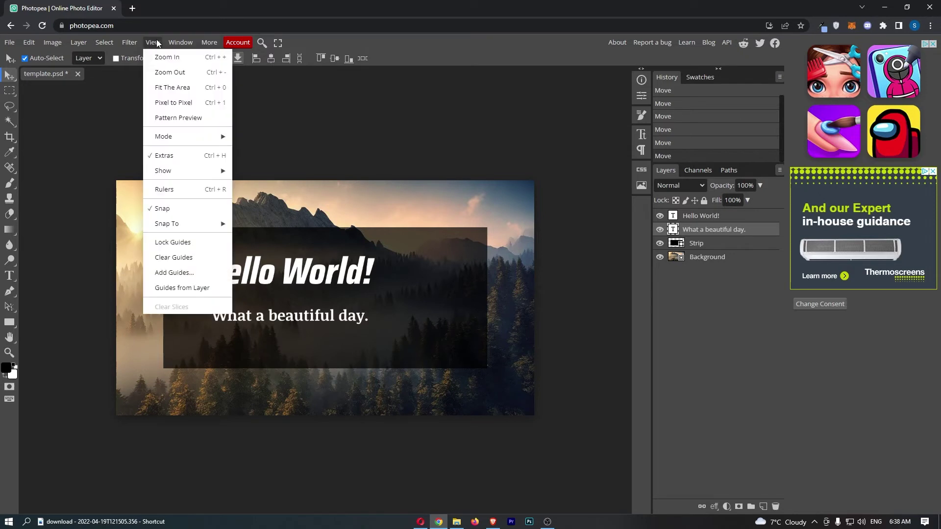
left_click(190, 274)
left_click(153, 151)
type("50")
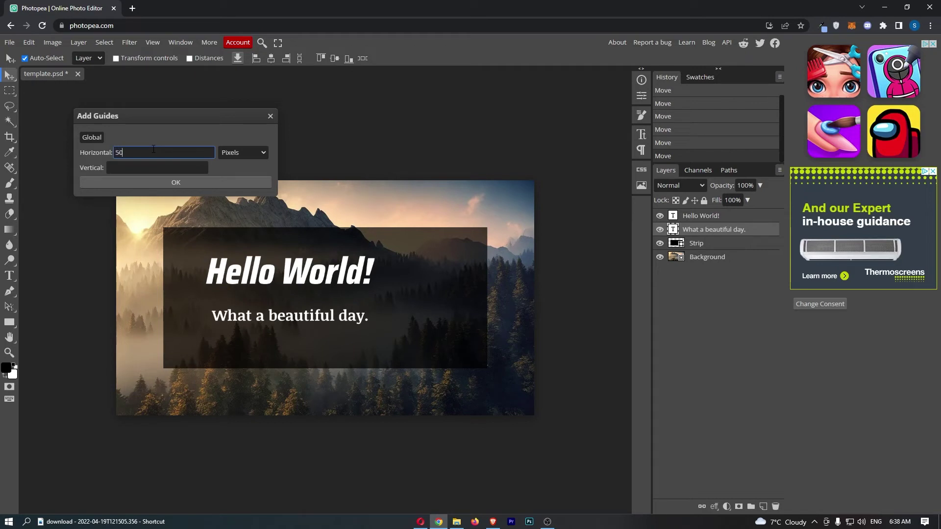
left_click(157, 168)
type("50")
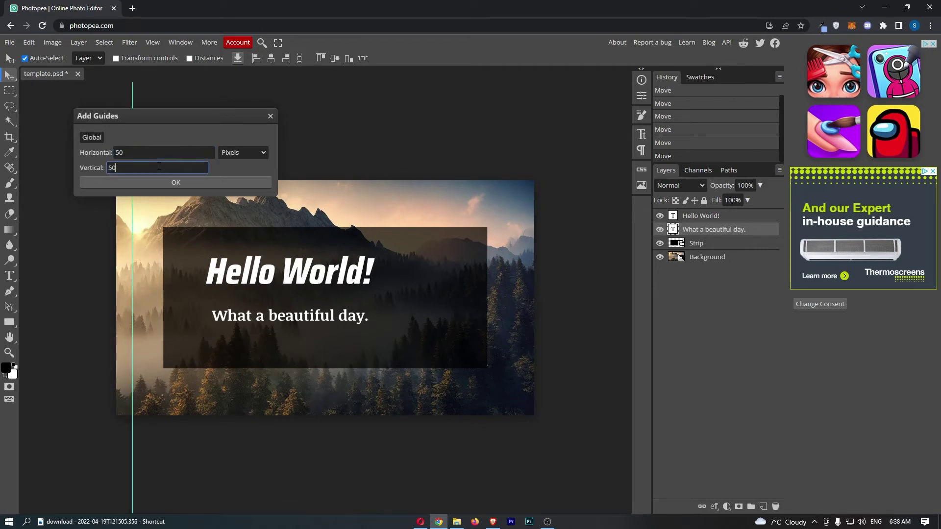
left_click(243, 152)
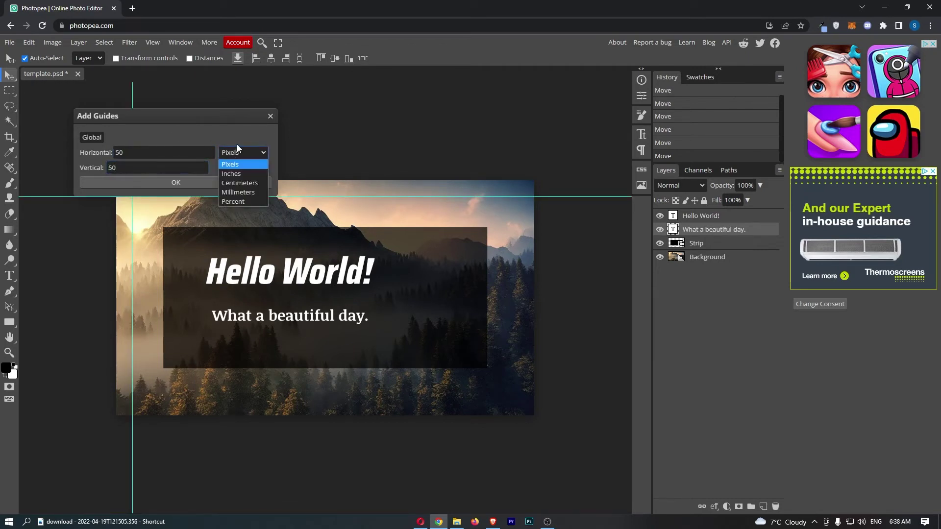
left_click(245, 200)
double_click(119, 152)
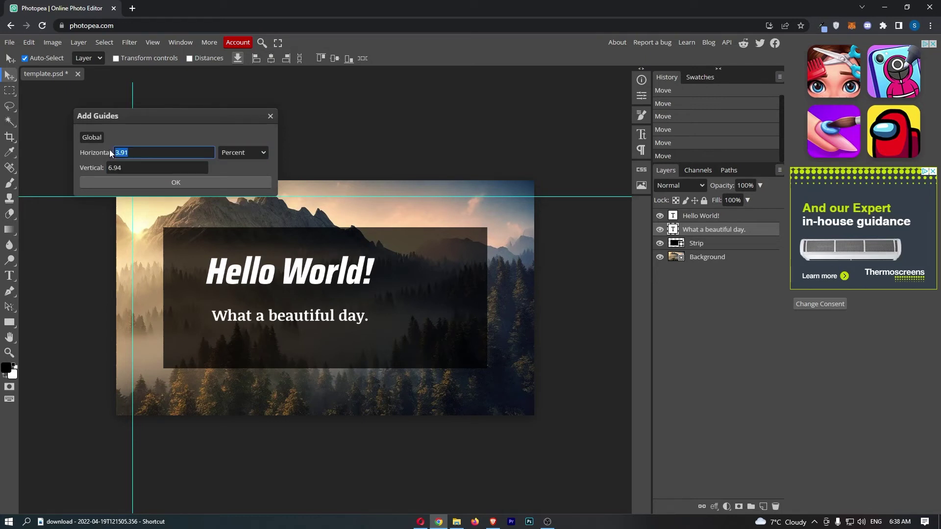
type("50")
double_click(115, 168)
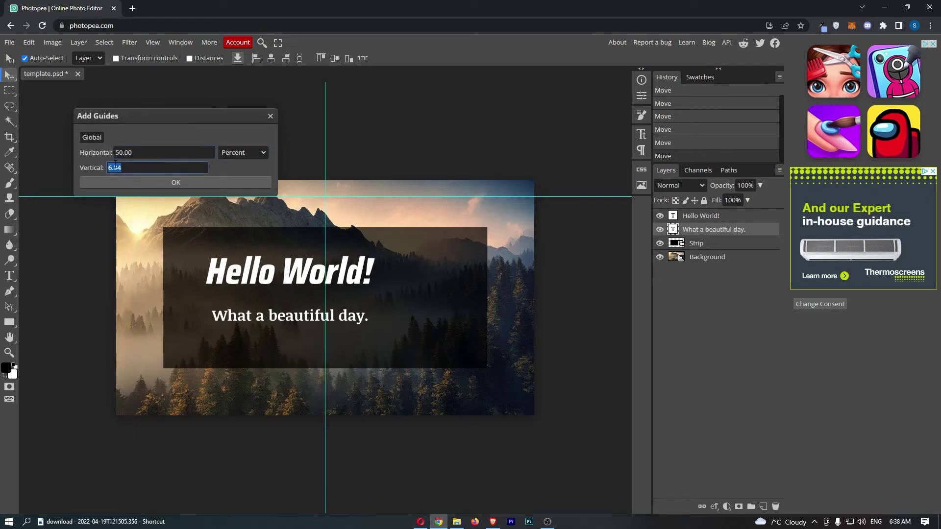
type("50")
key("Return")
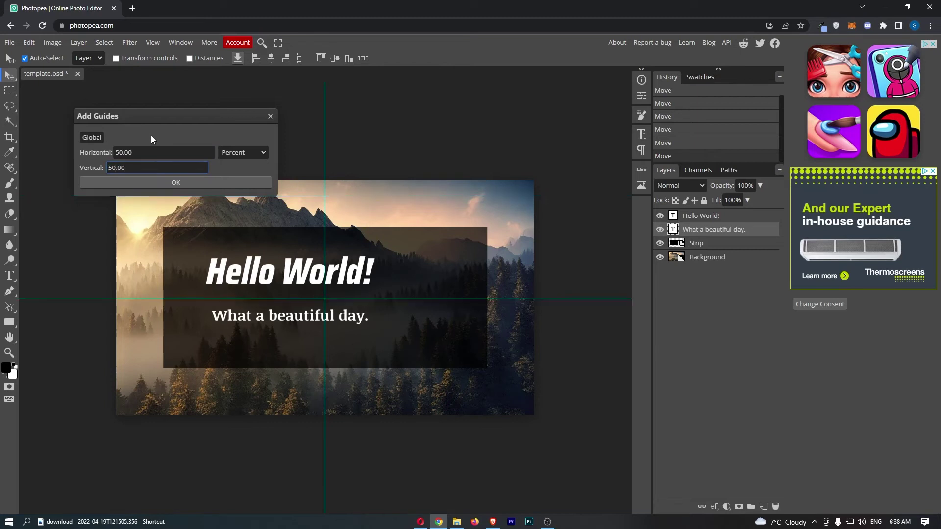
left_click(217, 186)
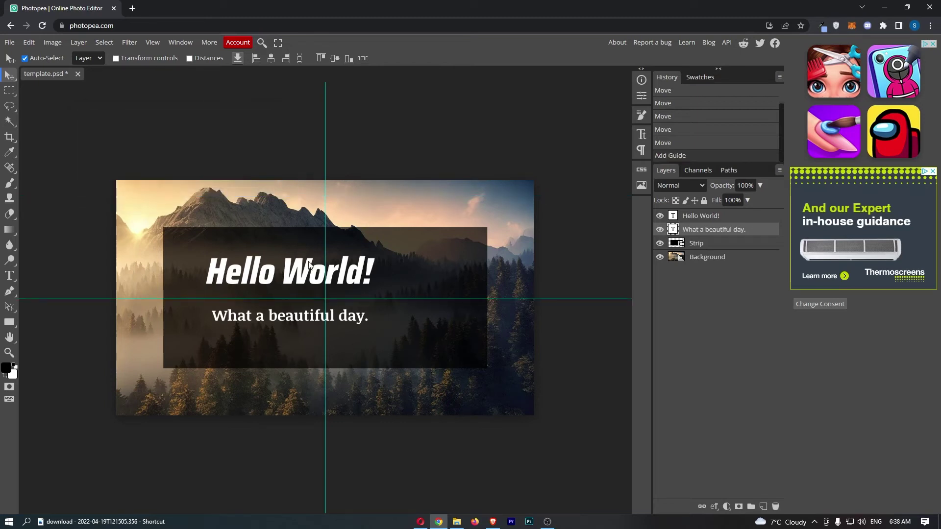
Step: Snap the Hello World! heading and subtitle centred on the vertical guide
left_click_drag(309, 271, 346, 280)
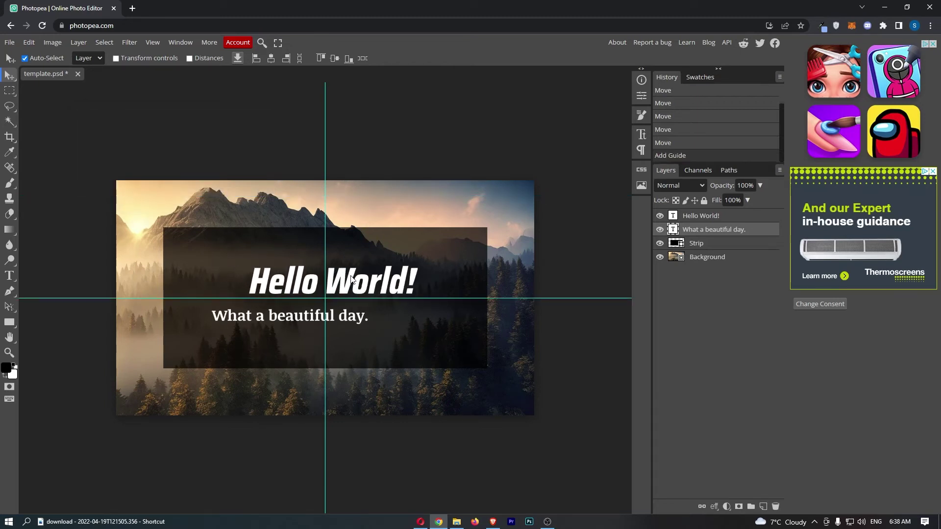
left_click(345, 282)
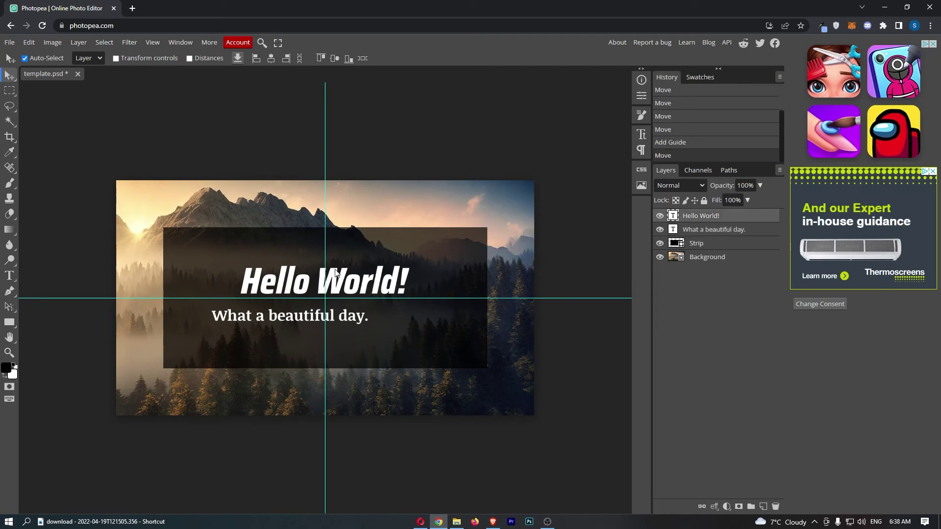
left_click_drag(317, 315, 356, 310)
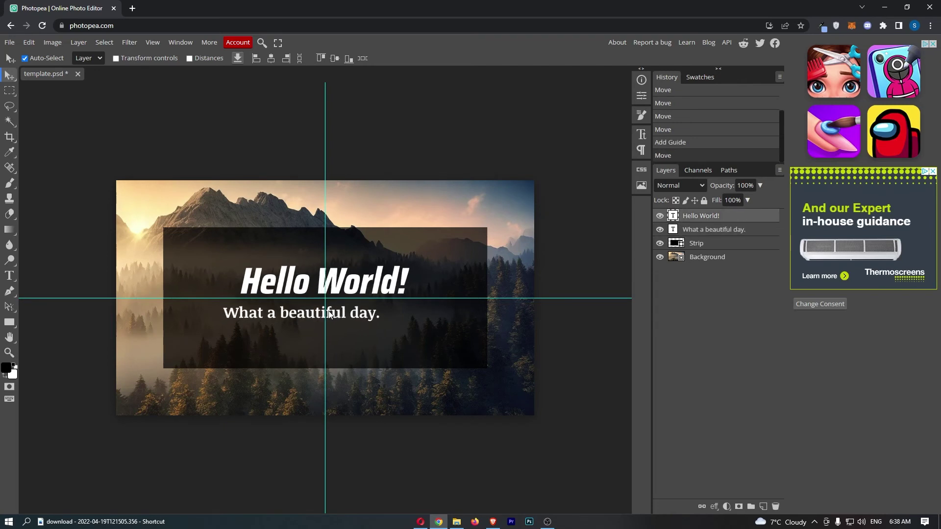
left_click(355, 310)
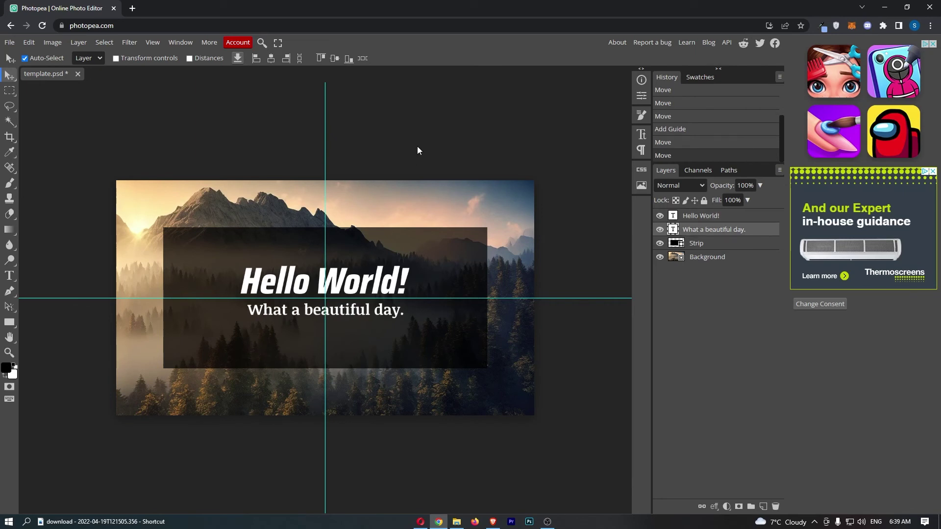
Step: Deselect the subtitle and clear all guides from the banner
left_click(447, 149)
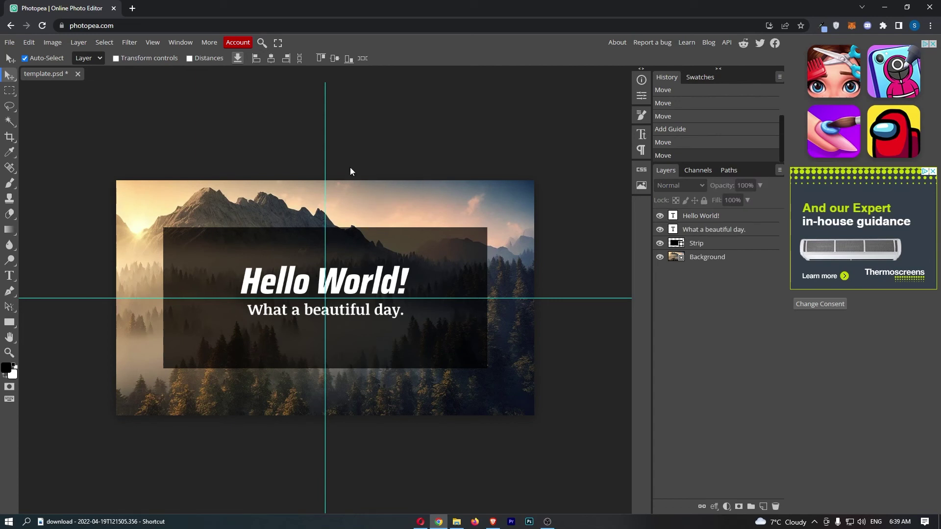
left_click(153, 42)
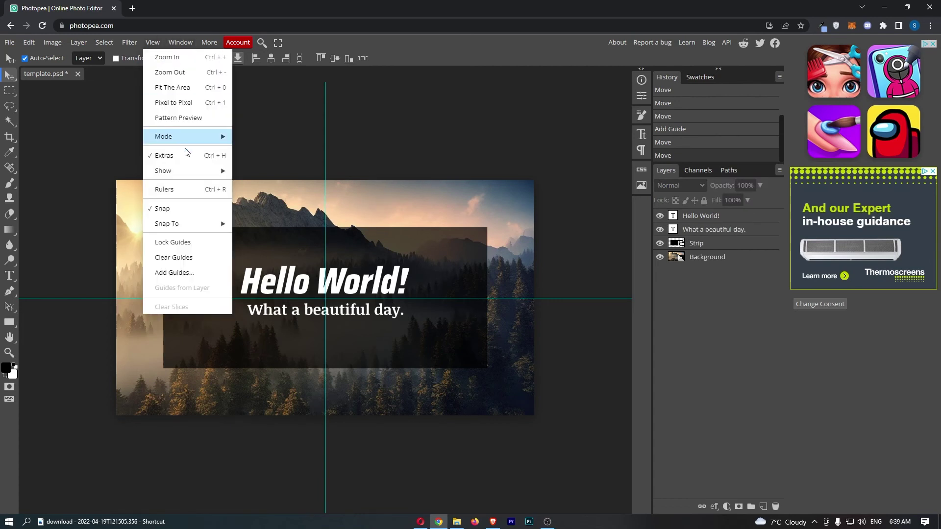
left_click(177, 259)
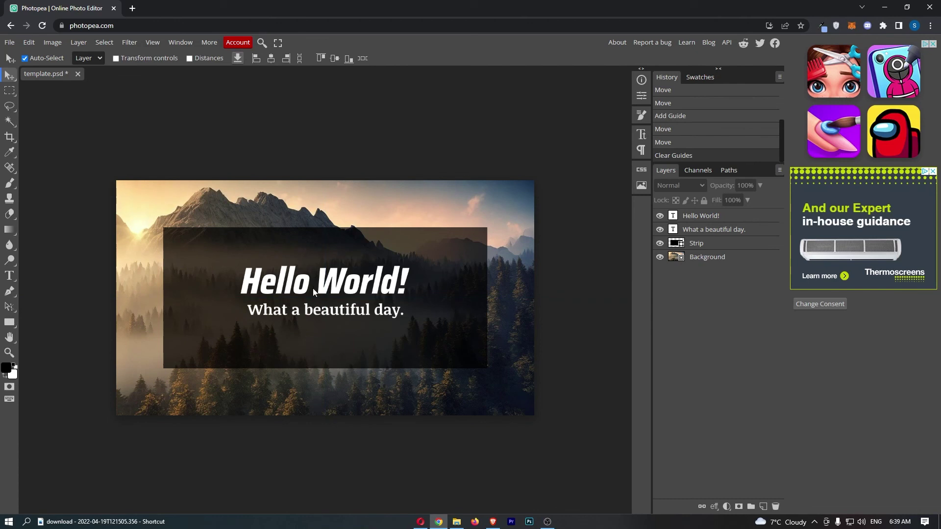